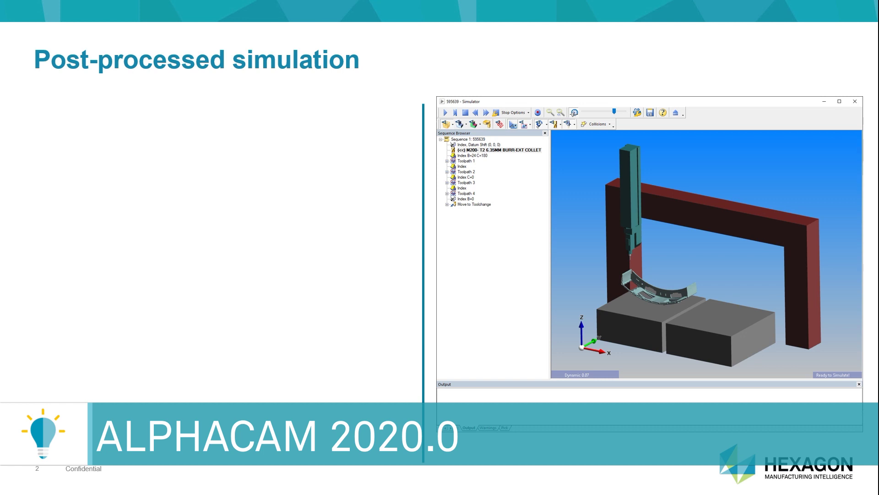
# Reveal the first bullet, about the improved post engine driving Simulation
pyautogui.click(520, 85)
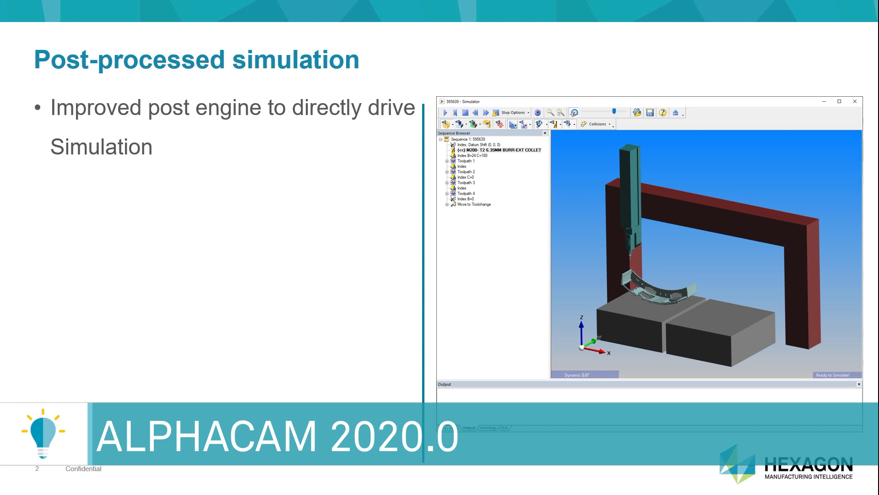
# Advance through the bullets on rapids, axis rotation, post data correlation and tool changes (M6)
pyautogui.click(319, 185)
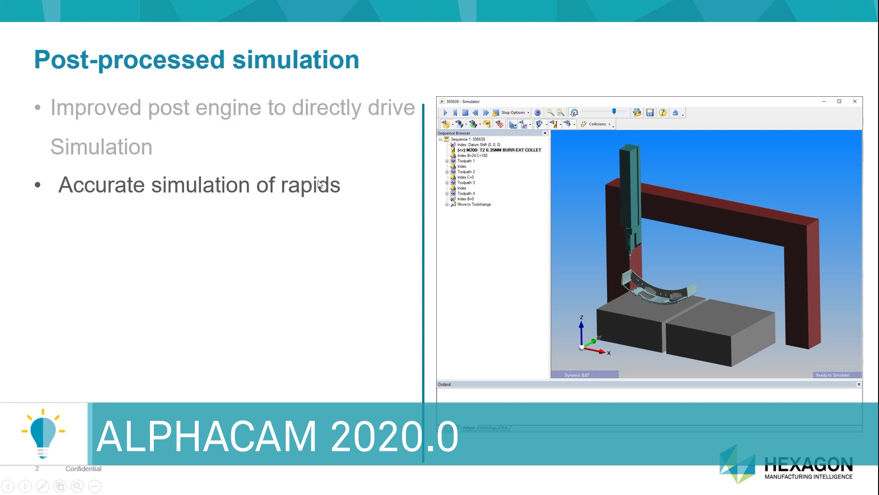
pyautogui.click(344, 224)
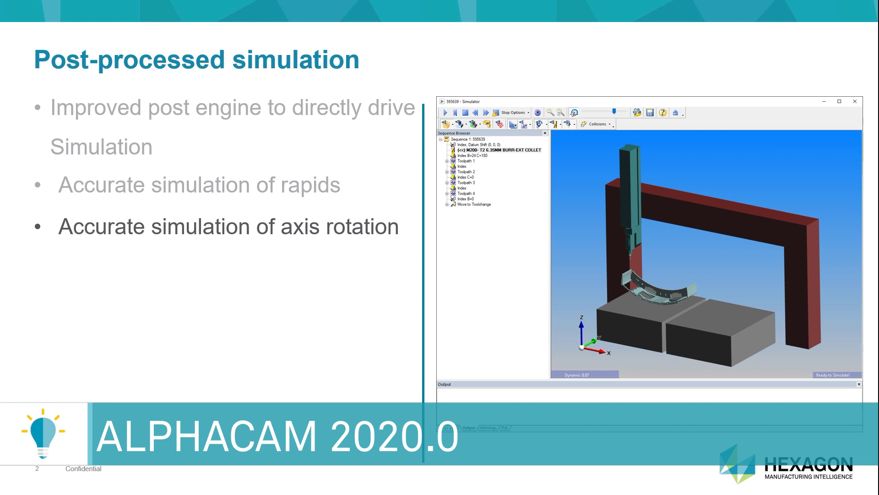
pyautogui.press('Right')
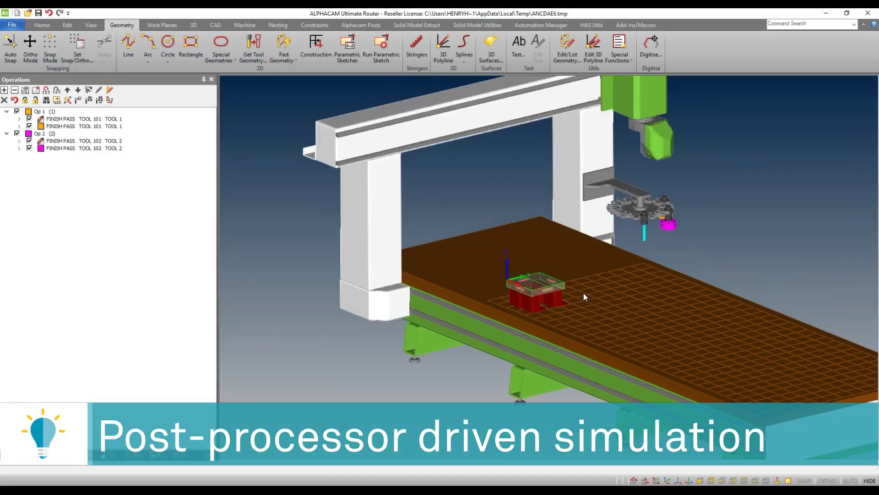
# Orbit toward the workpiece and choose Send to Simulator from the radial menu's >> options
pyautogui.moveTo(591, 288); pyautogui.dragTo(578, 294, button='middle')
pyautogui.scroll(5, 591, 273)
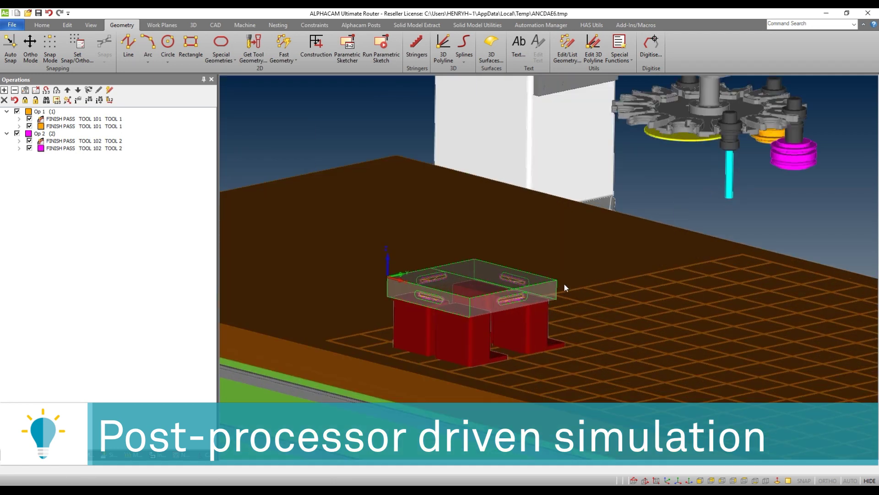
pyautogui.moveTo(588, 282); pyautogui.dragTo(585, 282, button='middle')
pyautogui.rightClick(541, 252)
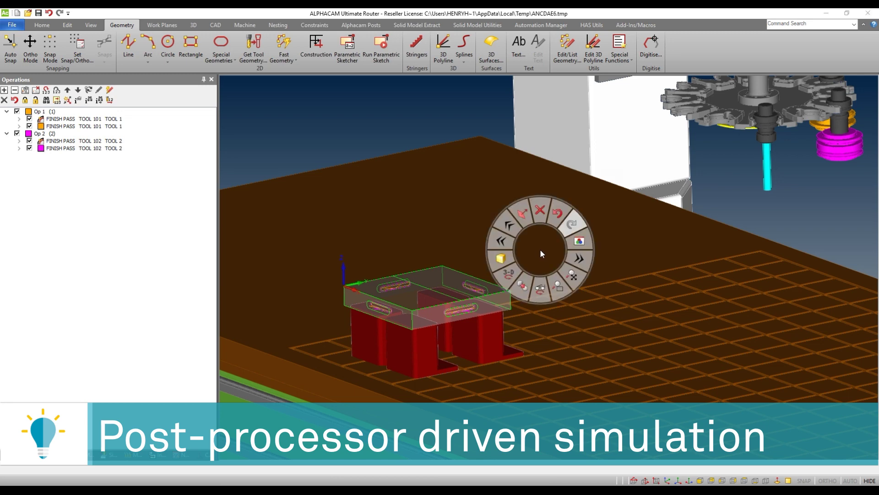
pyautogui.moveTo(579, 259)
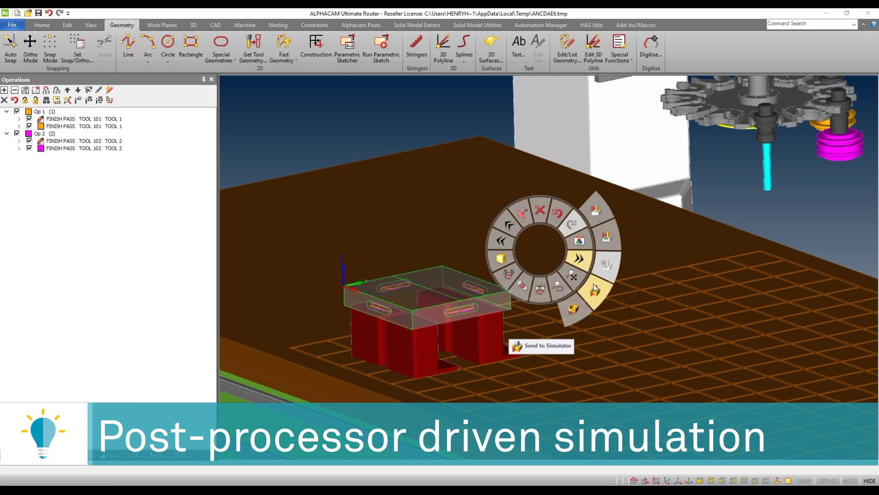
pyautogui.click(593, 285)
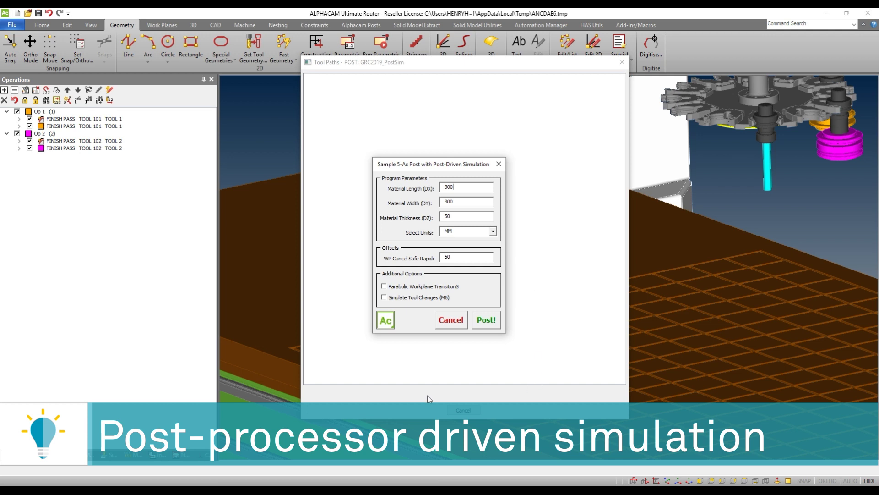
# Keep WP Cancel Safe Rapid at 50 with no Additional Options and post the job
pyautogui.doubleClick(461, 257)
pyautogui.click(467, 259)
pyautogui.click(486, 320)
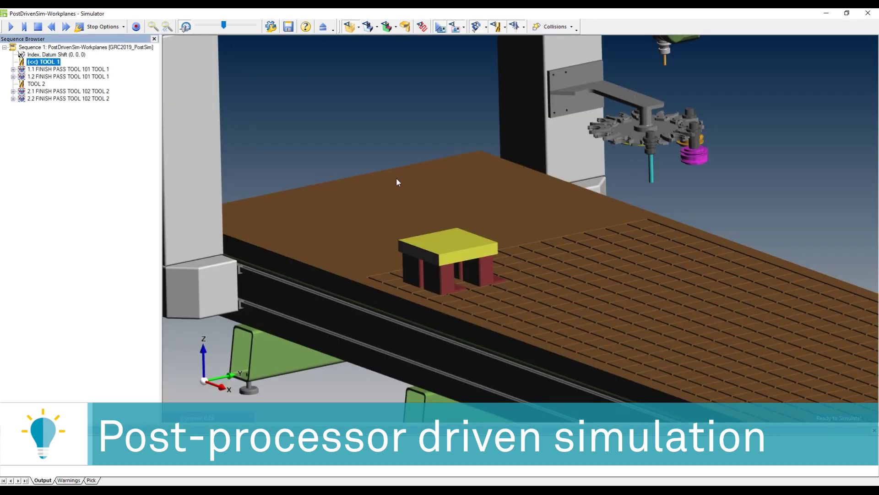
# Zoom out and play the job until it stops at the collision in tool 1's second finish pass
pyautogui.scroll(-3, 386, 197)
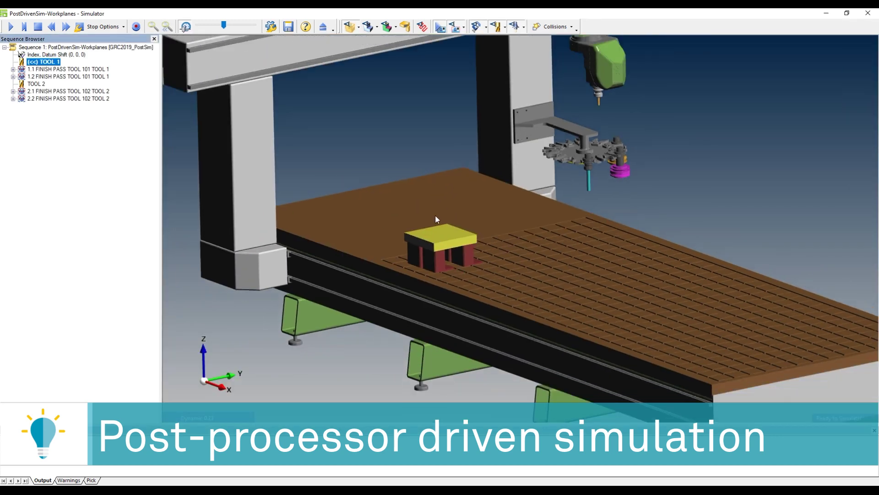
pyautogui.click(10, 28)
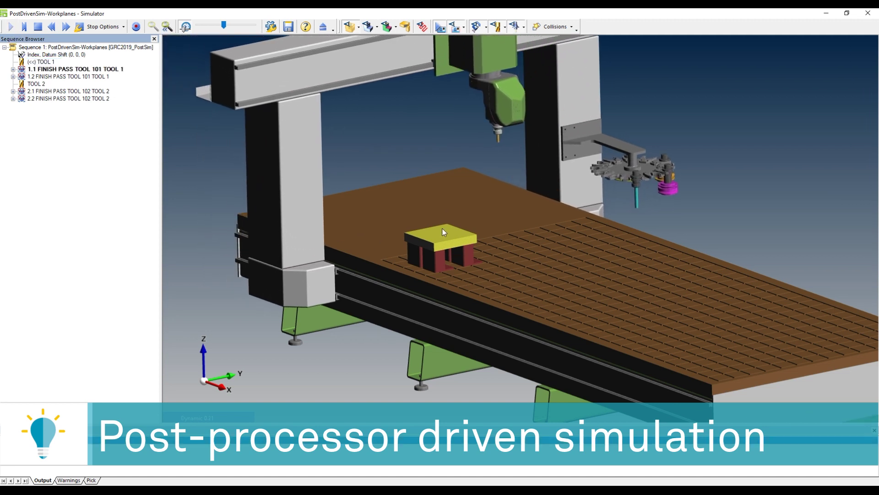
pyautogui.scroll(5, 418, 210)
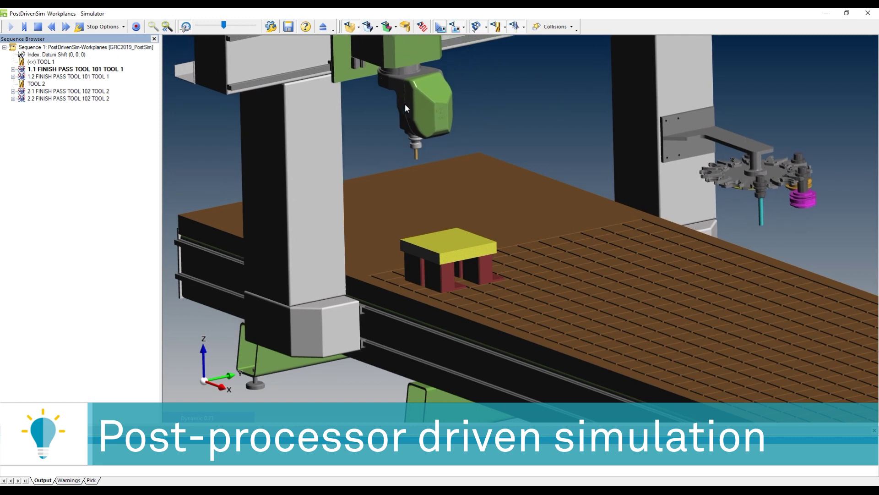
# Orbit and zoom around the cutting head to inspect the collision, then close the Simulator
pyautogui.moveTo(420, 285); pyautogui.dragTo(400, 284, button='middle')
pyautogui.moveTo(484, 258); pyautogui.dragTo(423, 224, button='middle')
pyautogui.scroll(5, 342, 252)
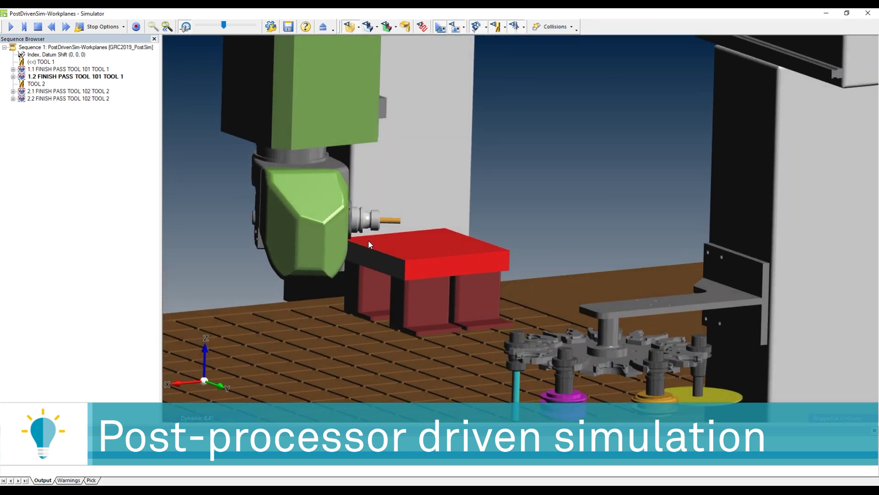
pyautogui.moveTo(376, 265); pyautogui.dragTo(558, 210, button='middle')
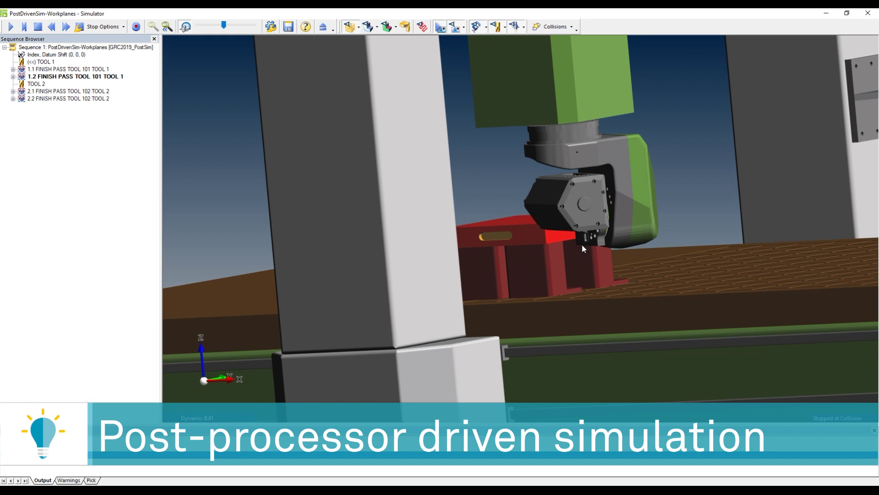
pyautogui.moveTo(564, 290); pyautogui.dragTo(458, 224, button='middle')
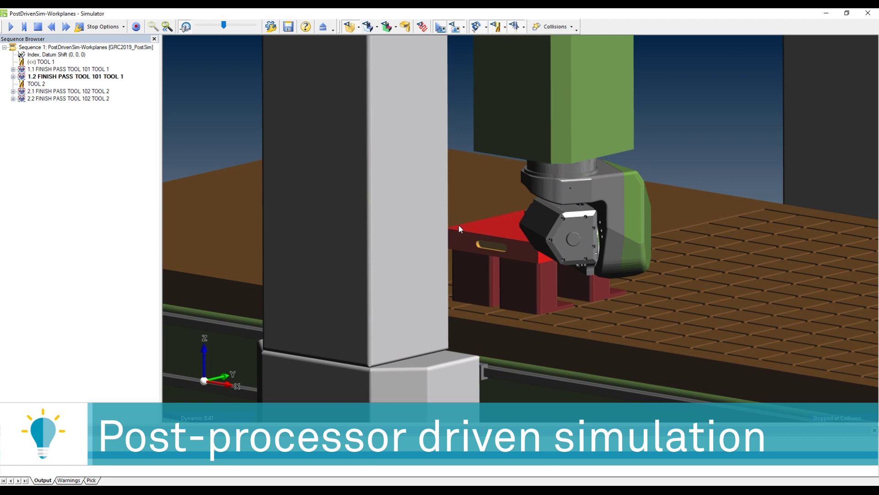
pyautogui.click(868, 12)
# Resend the toolpaths to the Simulator with WP Cancel Safe Rapid changed to 200 and post
pyautogui.rightClick(499, 152)
pyautogui.moveTo(548, 168)
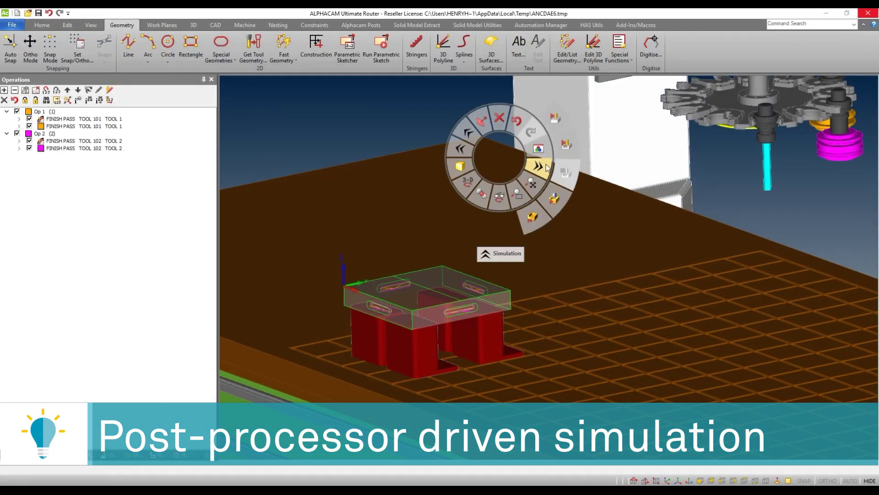
pyautogui.click(553, 197)
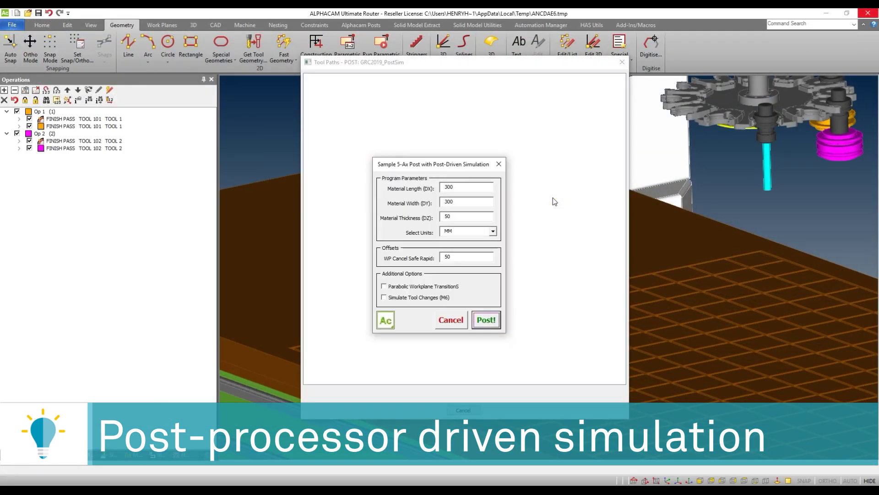
pyautogui.doubleClick(460, 256)
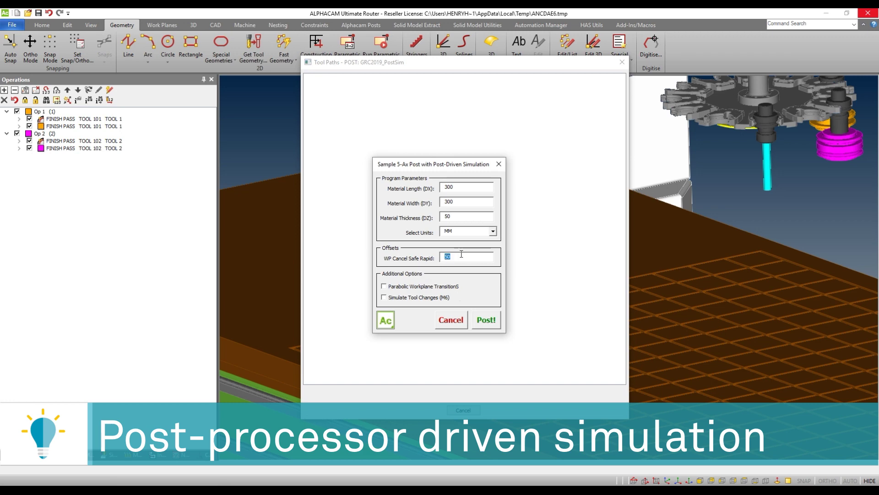
pyautogui.write('200')
pyautogui.click(481, 323)
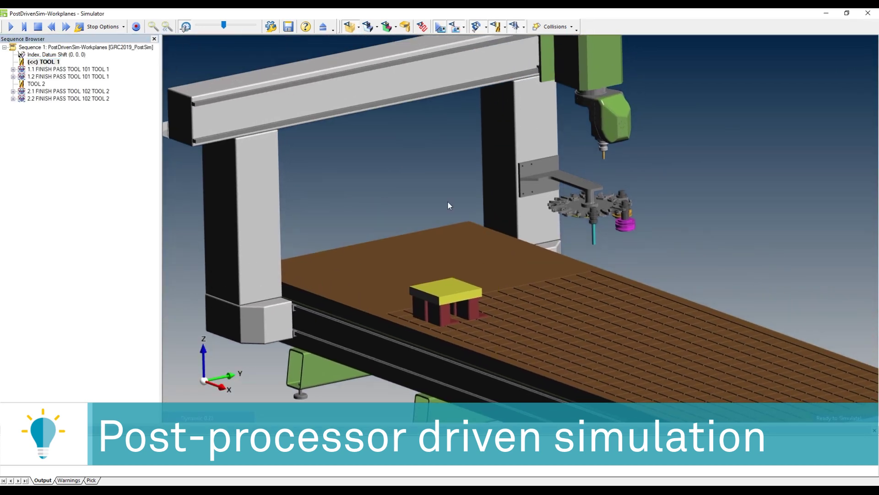
# Play the 200 safe-rapid run through tool 2's finish passes without collision, then close the Simulator
pyautogui.click(9, 27)
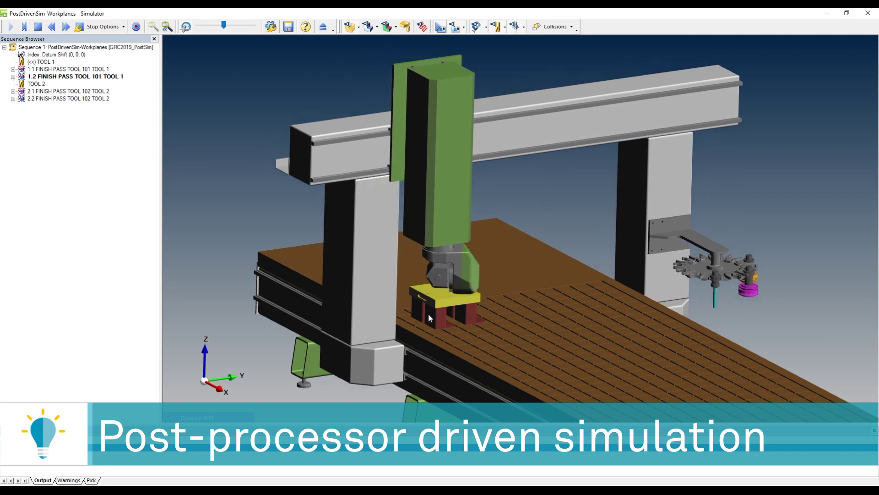
pyautogui.scroll(2, 458, 303)
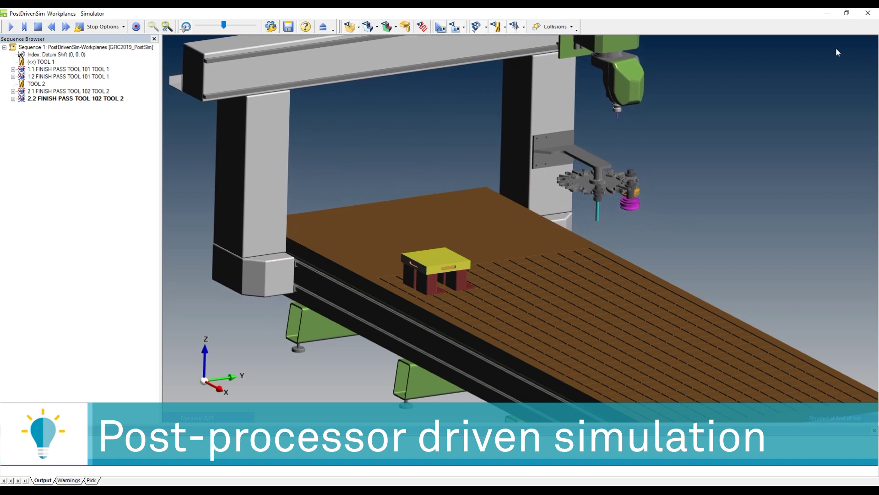
pyautogui.click(868, 13)
# Resend the toolpaths and post with Simulate Tool Changes (M6) ticked and the 200 safe rapid
pyautogui.rightClick(466, 221)
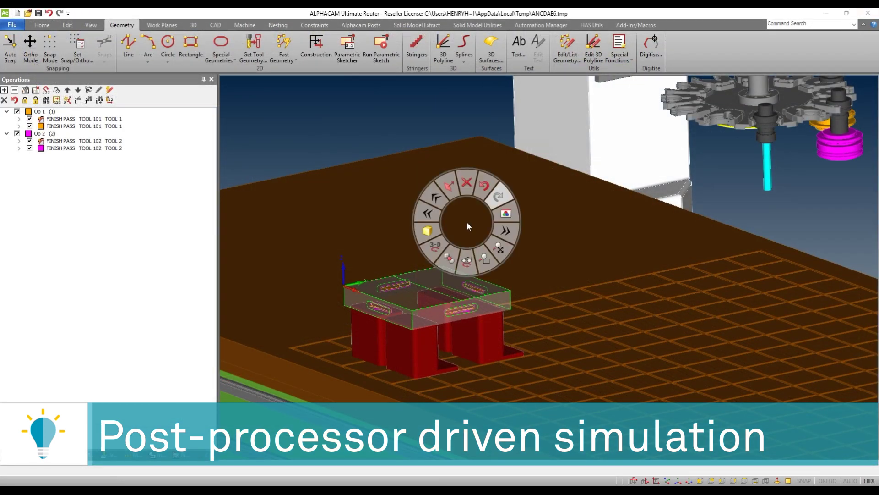
pyautogui.moveTo(508, 238)
pyautogui.click(521, 262)
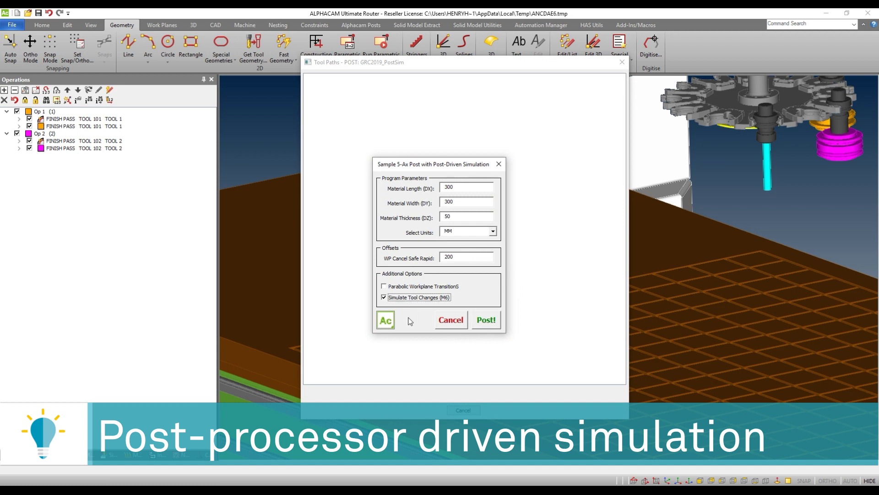
pyautogui.click(488, 320)
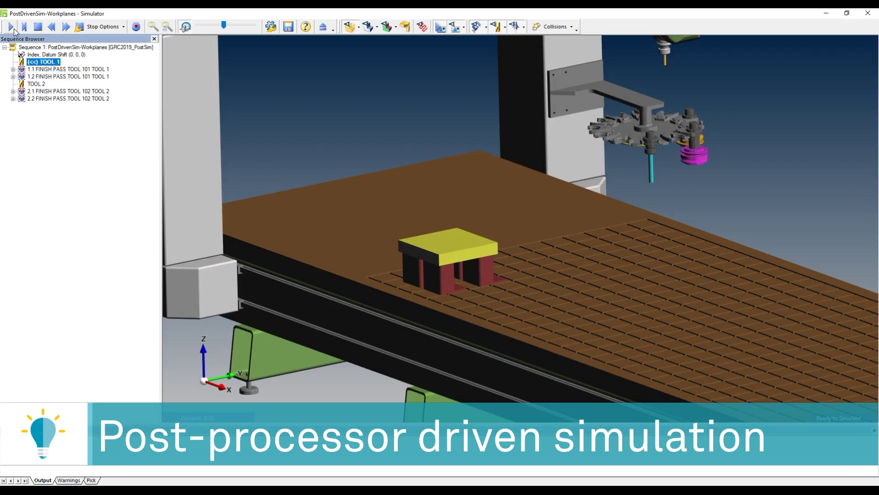
# Start the tool-change run and switch to the Right side view, zooming in
pyautogui.click(12, 28)
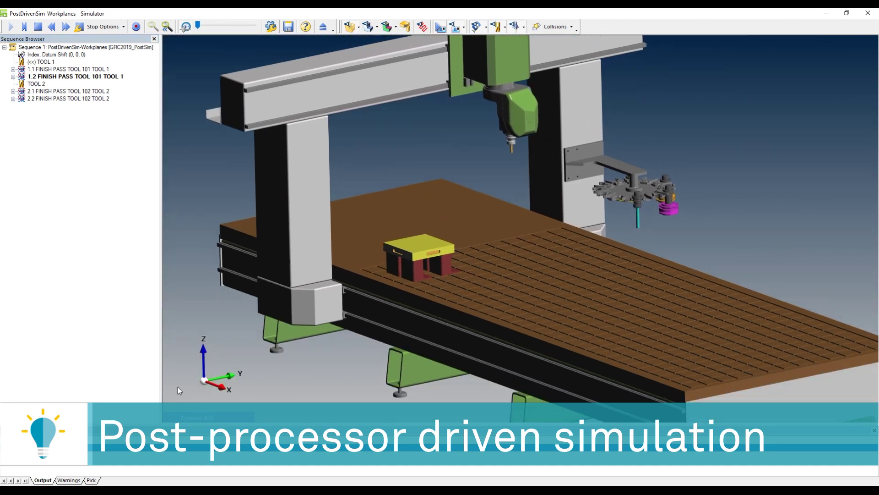
pyautogui.click(193, 419)
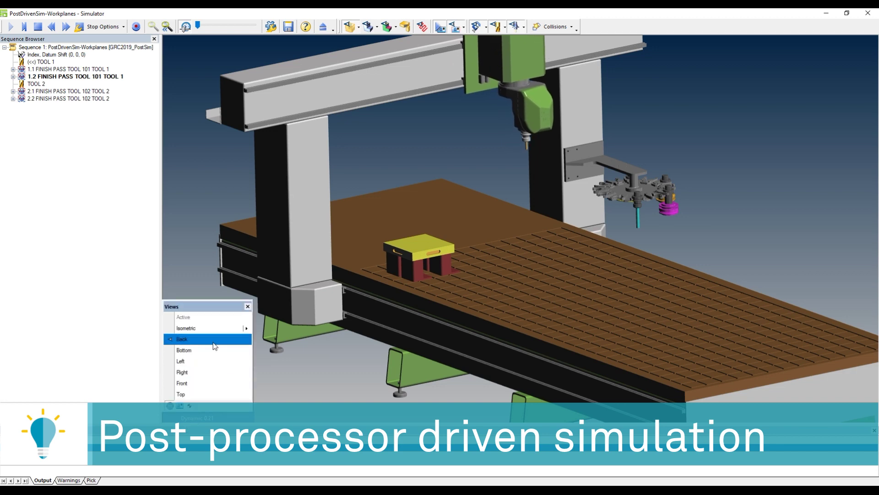
pyautogui.click(208, 372)
pyautogui.scroll(3, 690, 195)
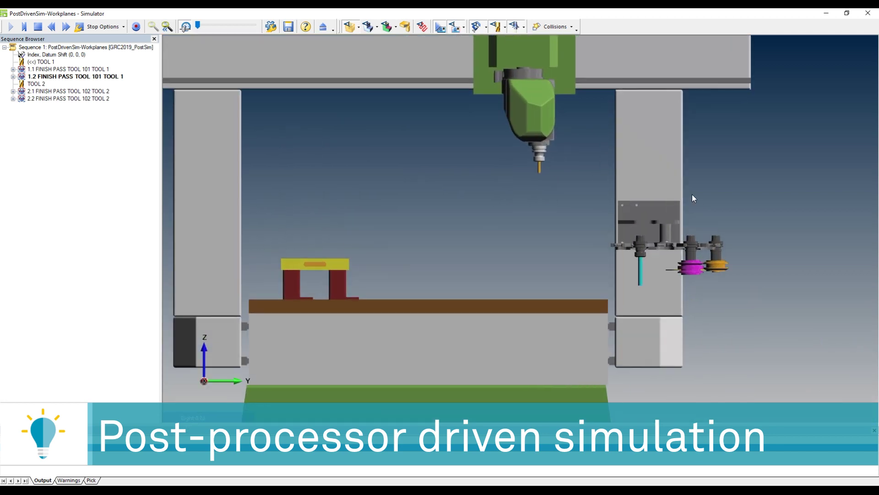
pyautogui.scroll(2, 674, 161)
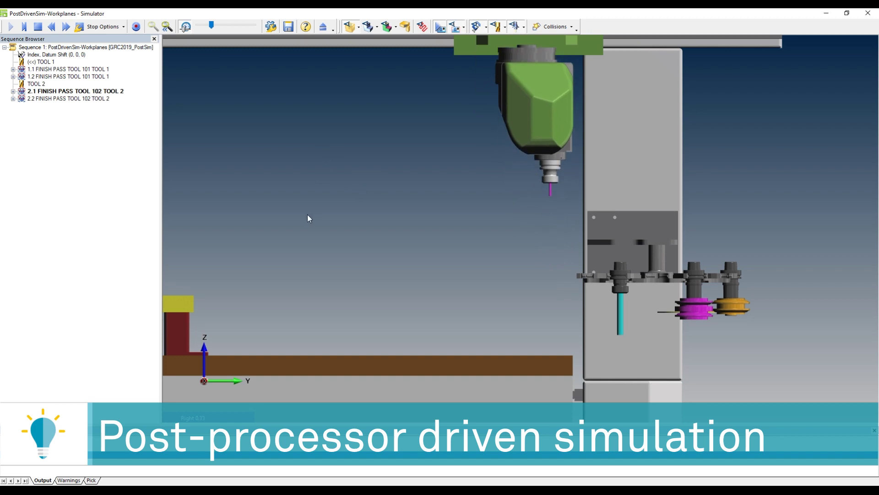
# Orbit to an angled view, speed up playback and pan to the fixture until end of job
pyautogui.moveTo(307, 216); pyautogui.dragTo(583, 252, button='middle')
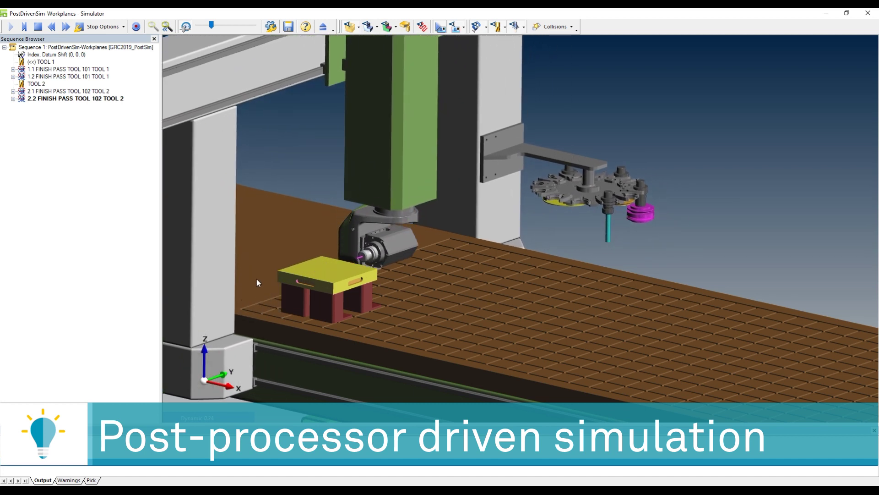
pyautogui.scroll(1, 257, 279)
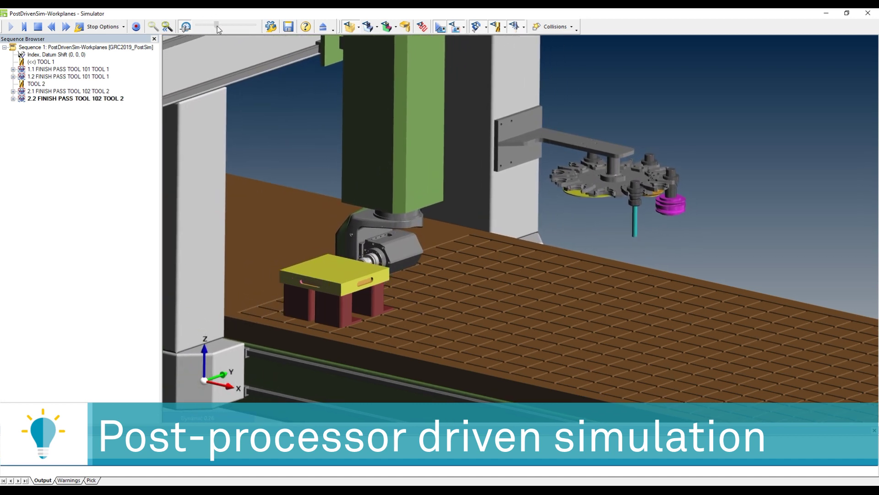
pyautogui.moveTo(217, 26); pyautogui.dragTo(219, 28)
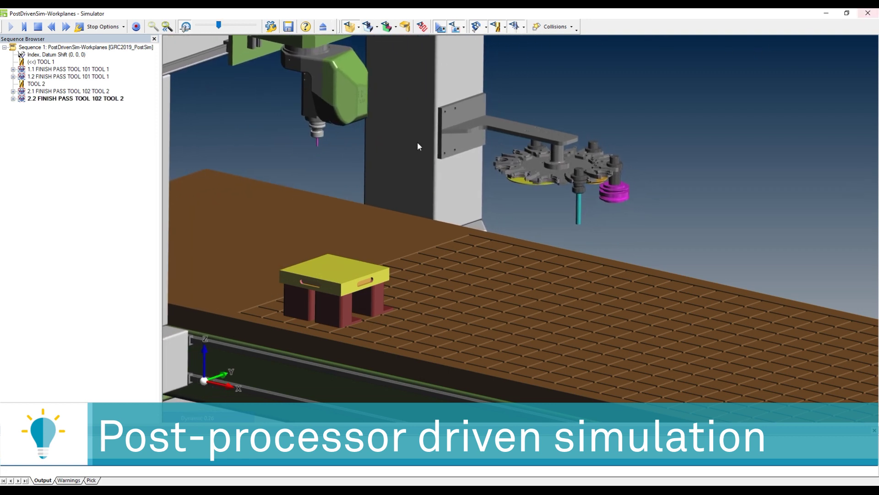
pyautogui.scroll(-5, 418, 146)
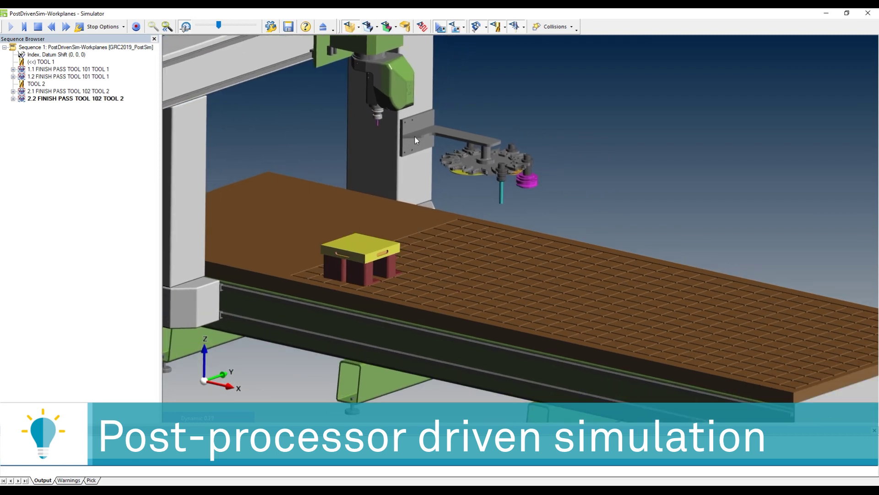
pyautogui.keyDown('shift'); pyautogui.moveTo(417, 156); pyautogui.dragTo(426, 195, button='middle'); pyautogui.keyUp('shift')
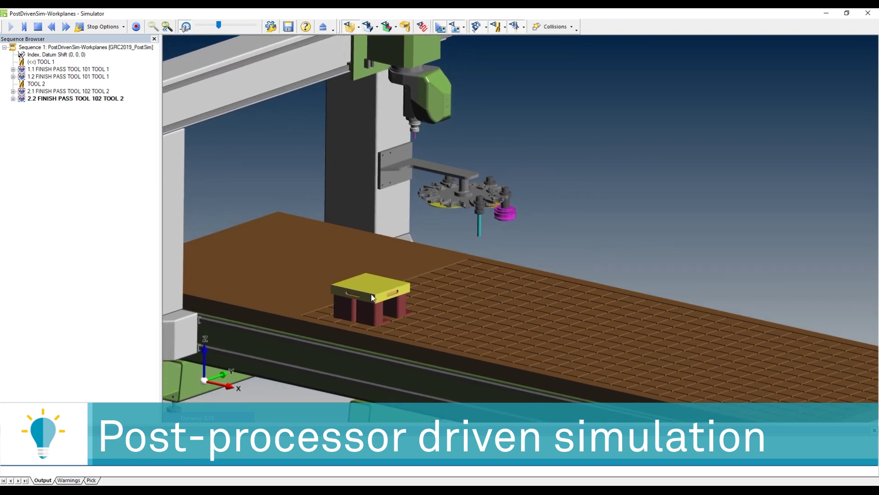
# Repost to the Simulator with Parabolic Workplane Transitions and M6 tool changes on at 200 safe rapid
pyautogui.click(865, 17)
pyautogui.rightClick(421, 219)
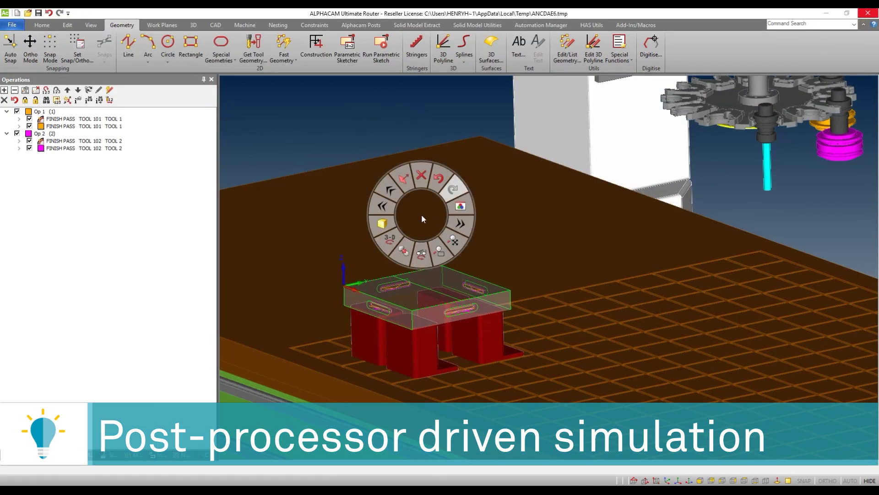
pyautogui.click(482, 263)
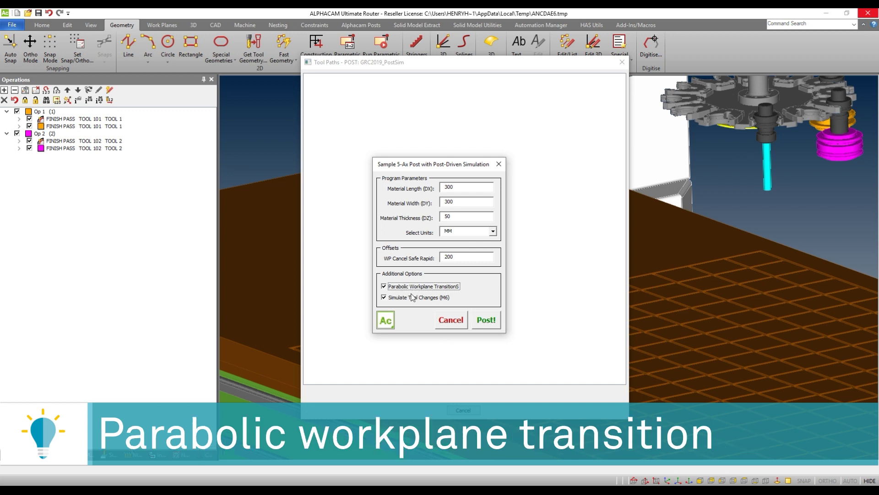
pyautogui.click(493, 320)
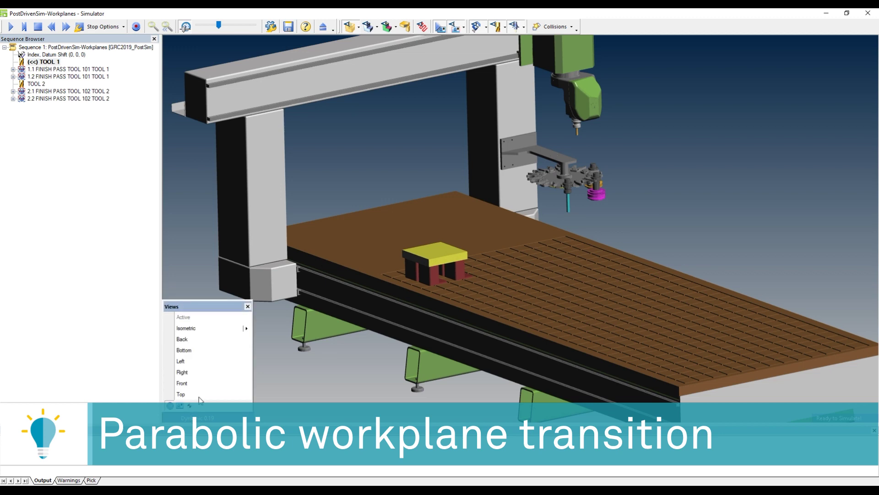
# Play the job zoomed in from the Right view, slowing the playback then speeding it up
pyautogui.click(202, 373)
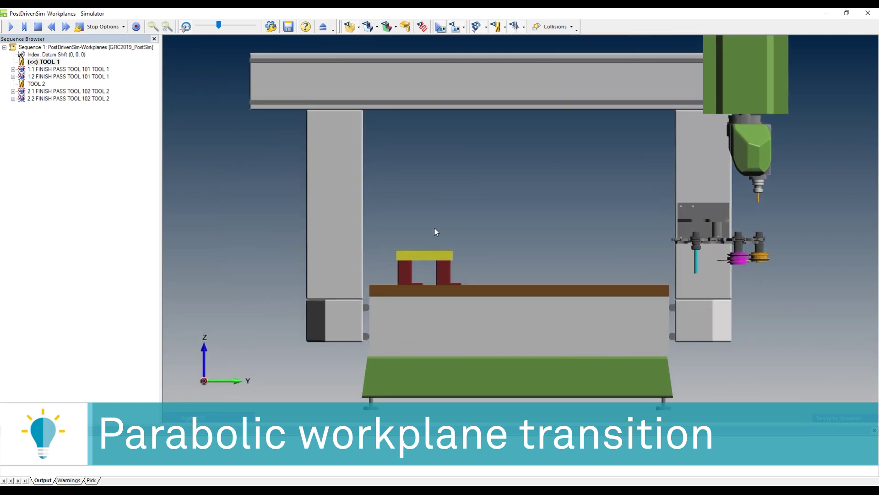
pyautogui.scroll(2, 436, 231)
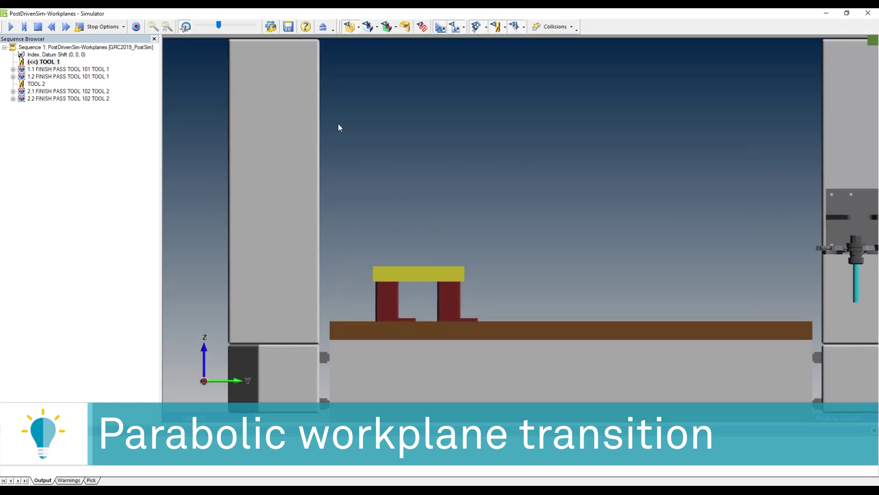
pyautogui.click(13, 27)
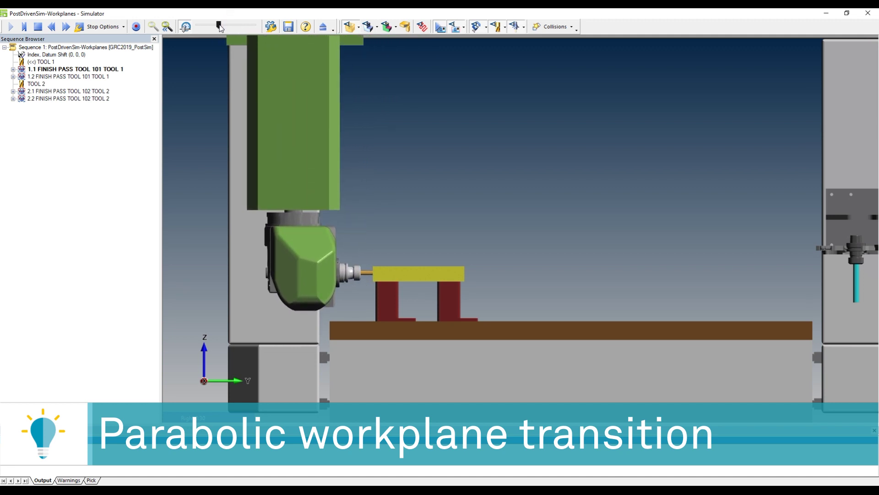
pyautogui.moveTo(218, 25); pyautogui.dragTo(191, 29)
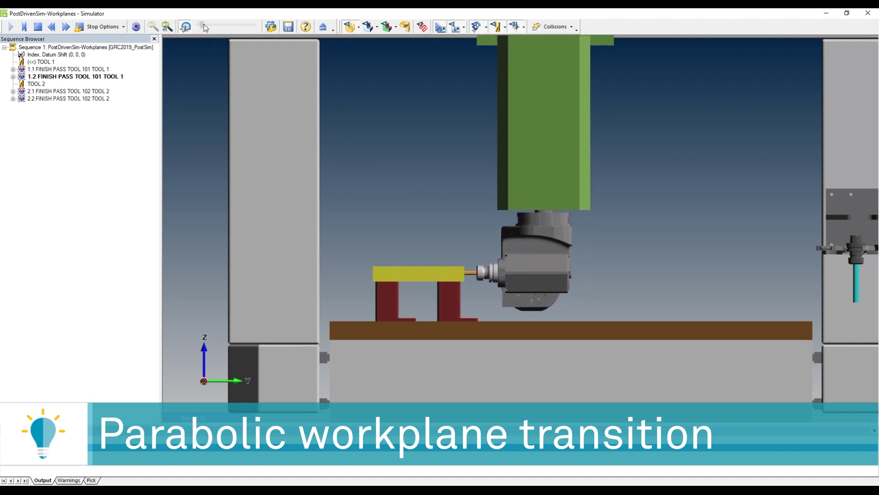
pyautogui.moveTo(210, 24); pyautogui.dragTo(216, 27)
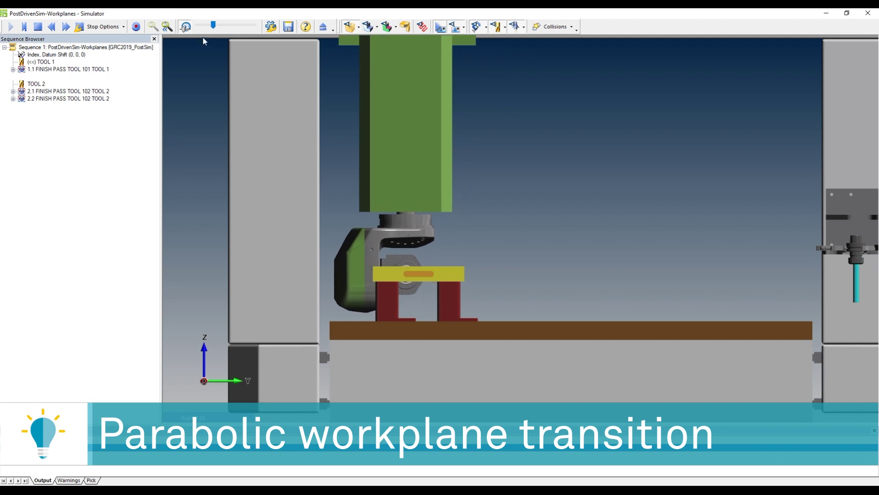
pyautogui.moveTo(213, 26); pyautogui.dragTo(215, 27)
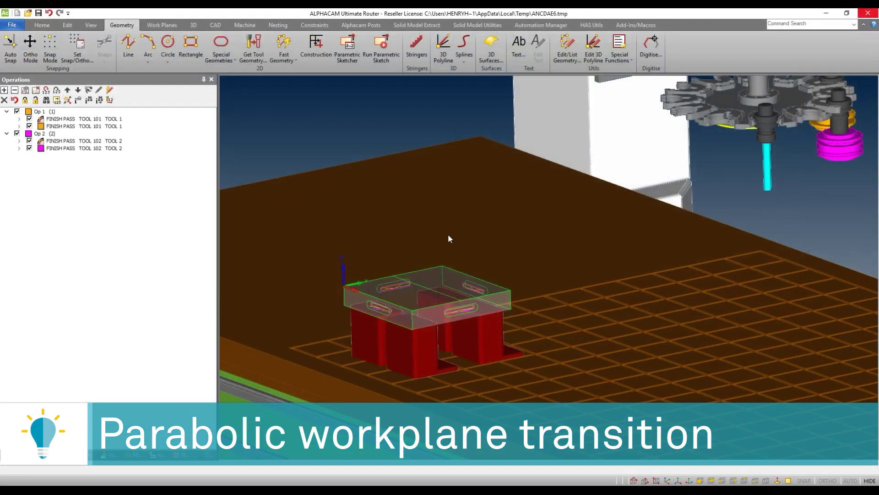
# Repost the job to the Simulator with WP Cancel Safe Rapid set to 50
pyautogui.rightClick(447, 233)
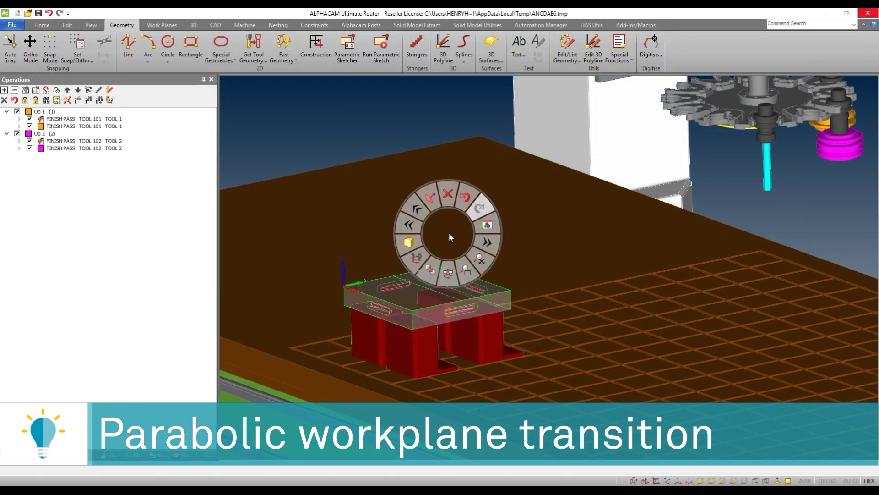
pyautogui.moveTo(488, 242)
pyautogui.click(503, 276)
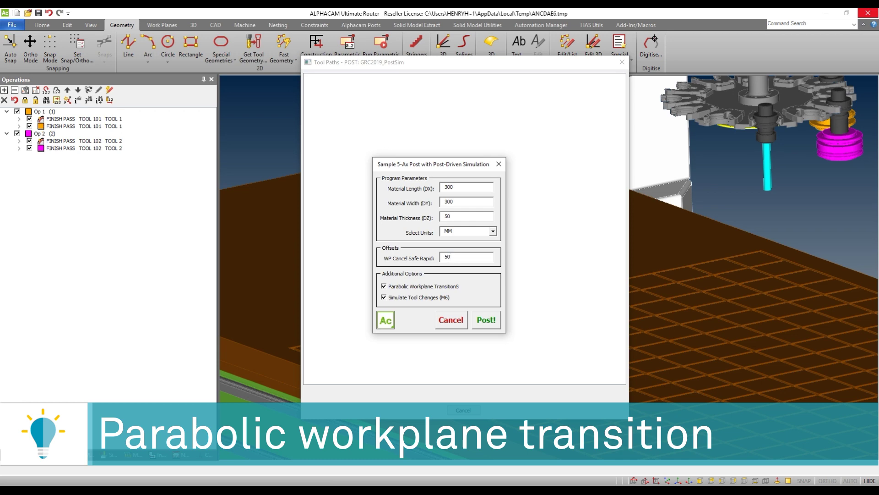
pyautogui.click(483, 320)
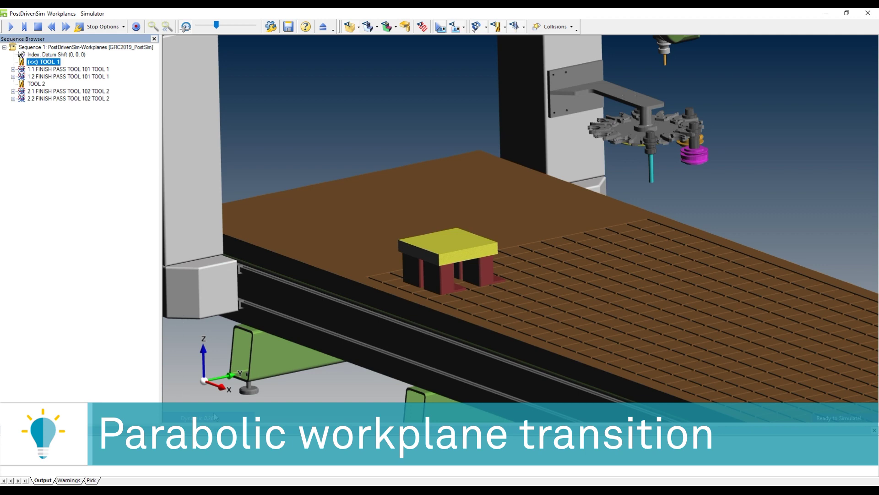
# Play the reposted job from the Right view at raised speed, orbiting around the table
pyautogui.click(212, 373)
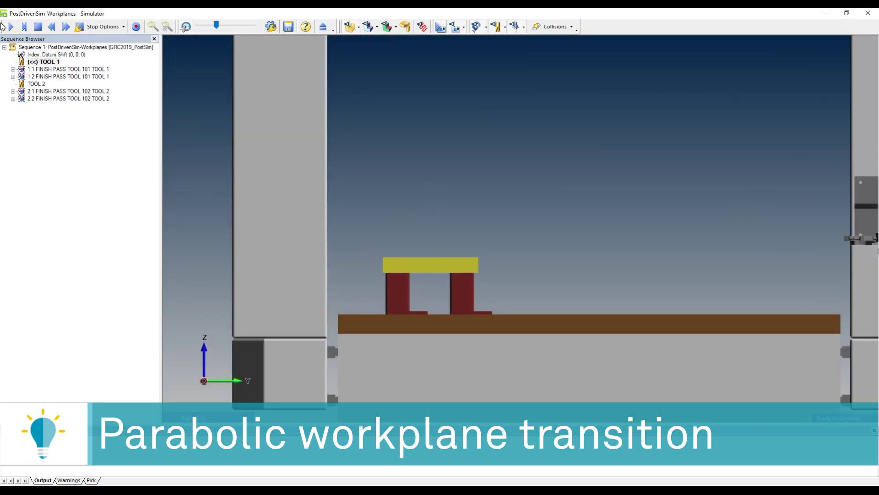
pyautogui.click(12, 27)
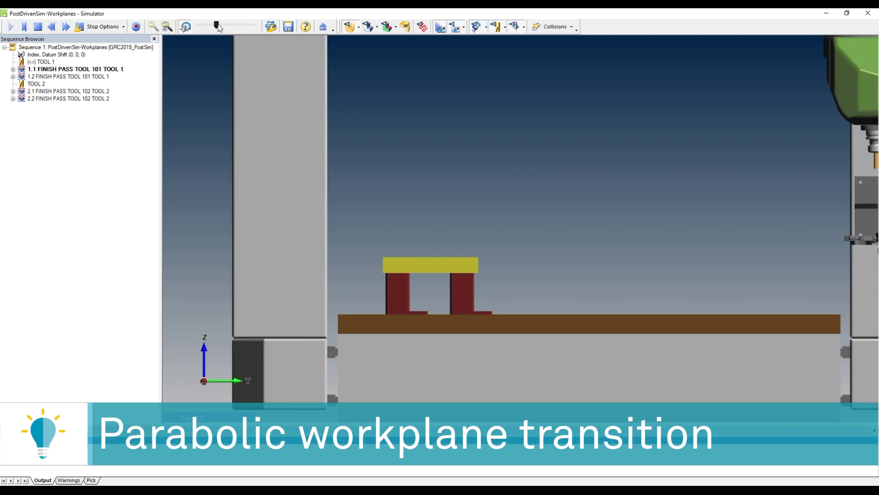
pyautogui.moveTo(219, 26); pyautogui.dragTo(202, 37)
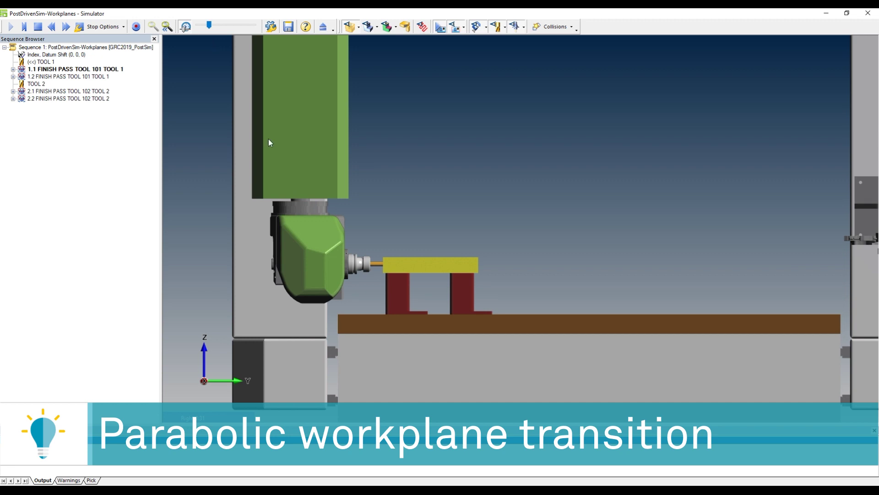
pyautogui.scroll(2, 435, 275)
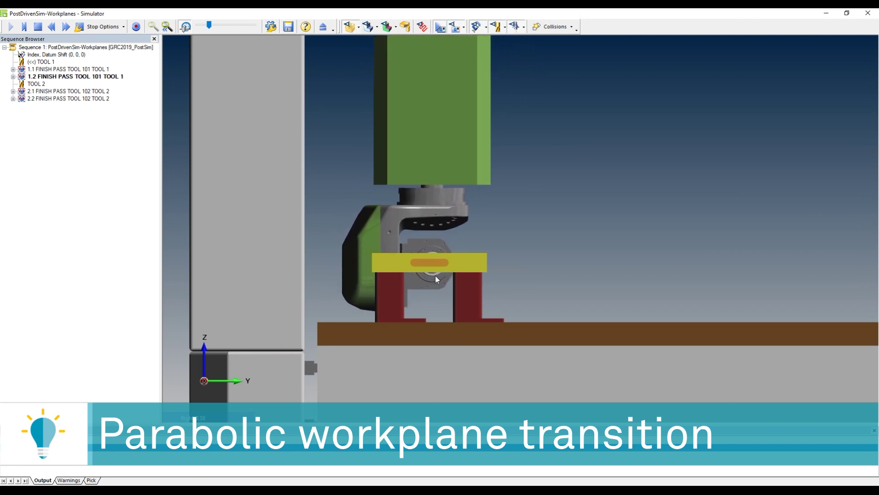
pyautogui.scroll(-3, 373, 243)
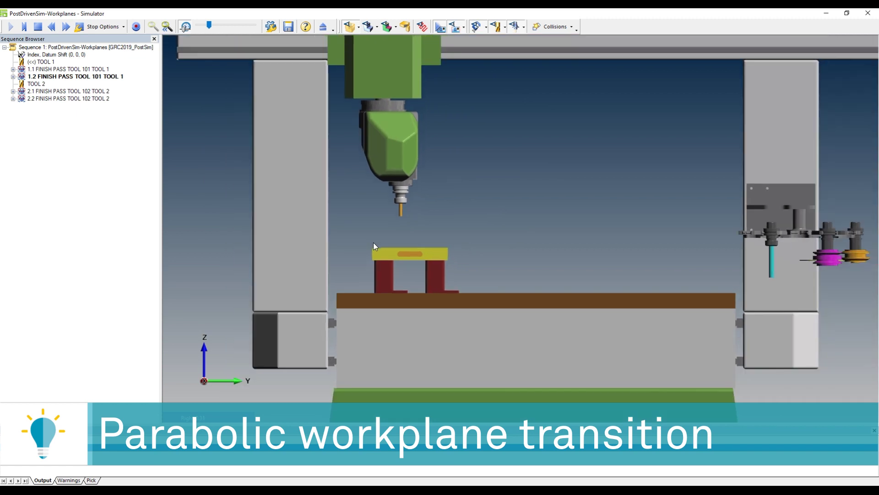
pyautogui.moveTo(373, 242); pyautogui.dragTo(352, 222, button='middle')
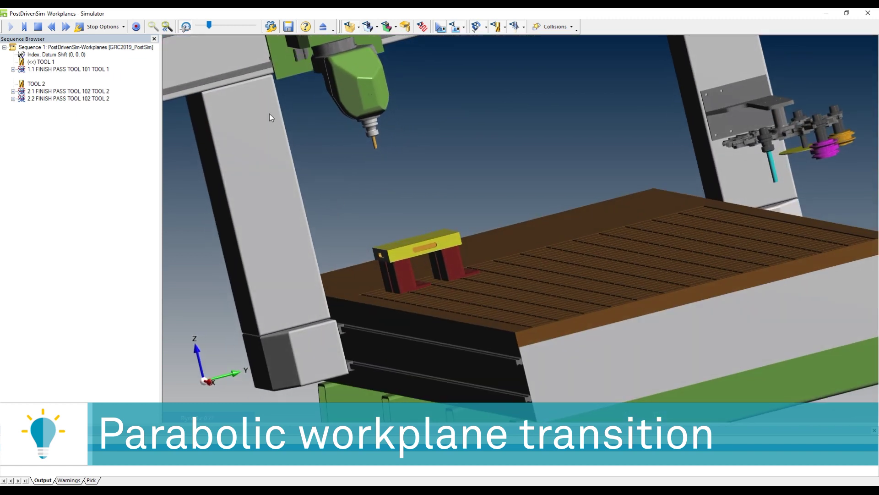
pyautogui.moveTo(269, 114); pyautogui.dragTo(282, 93, button='middle')
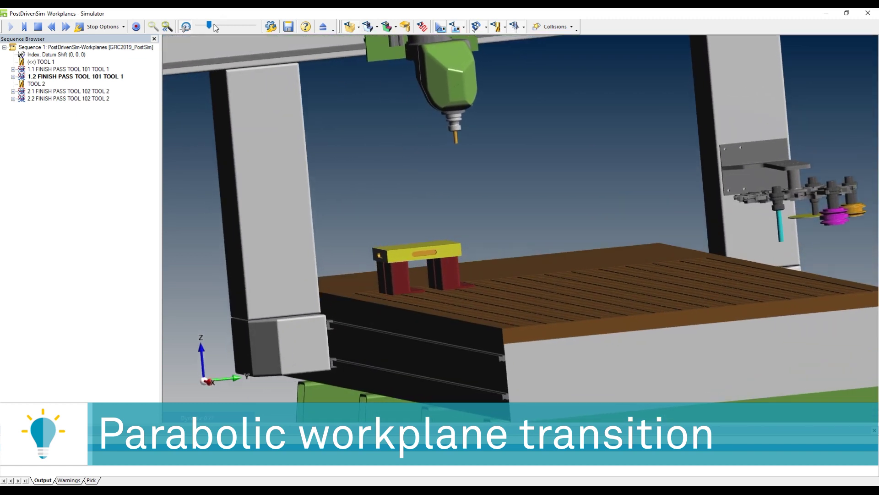
pyautogui.moveTo(214, 24); pyautogui.dragTo(235, 24)
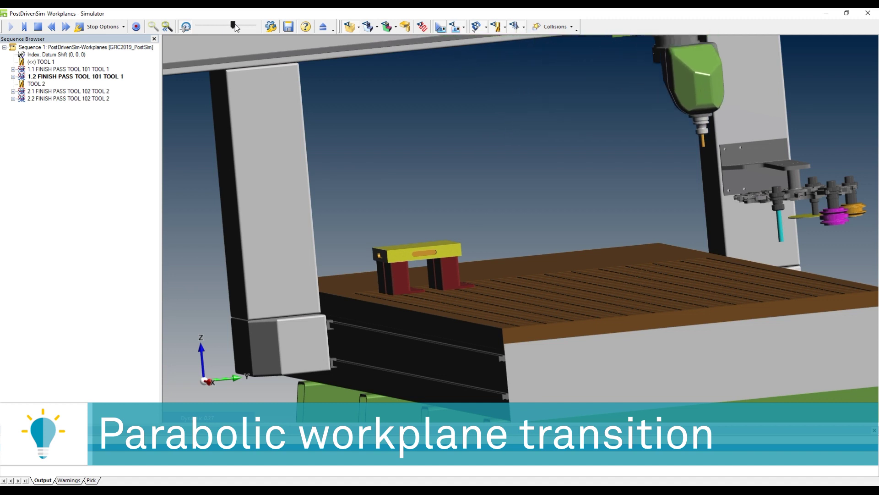